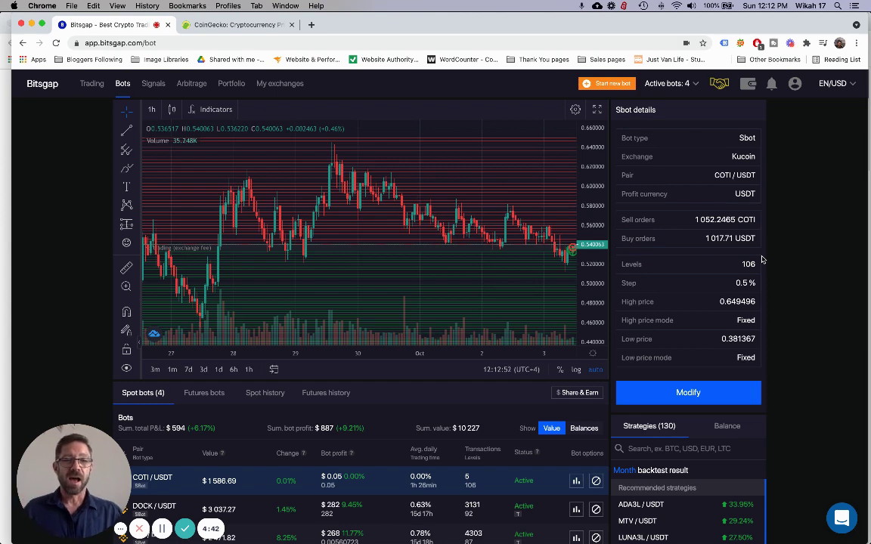
Browse the recommended strategies and rank them by 3-day backtest results instead of Month
{"action": "scroll", "coordinate": [789, 280], "scroll_direction": "down", "scroll_amount": 3}
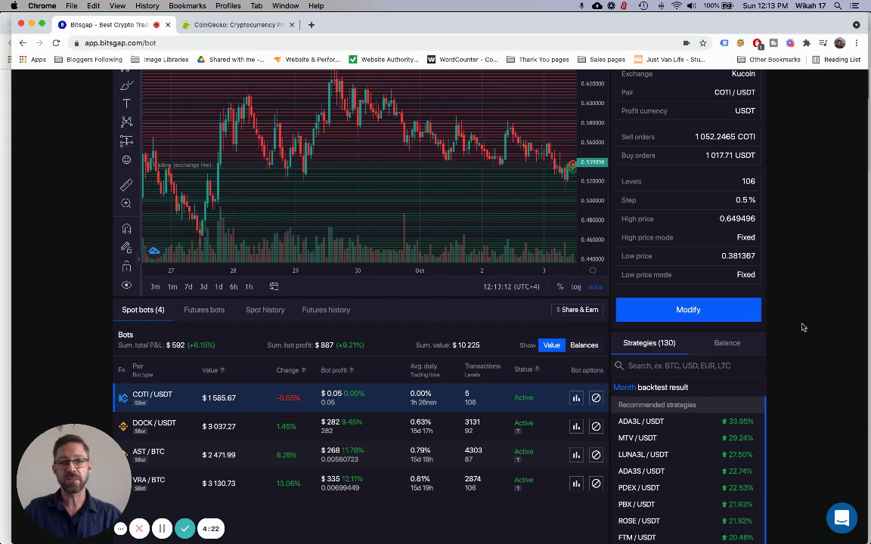
{"action": "scroll", "coordinate": [803, 328], "scroll_direction": "up", "scroll_amount": 3}
{"action": "scroll", "coordinate": [802, 327], "scroll_direction": "down", "scroll_amount": 2}
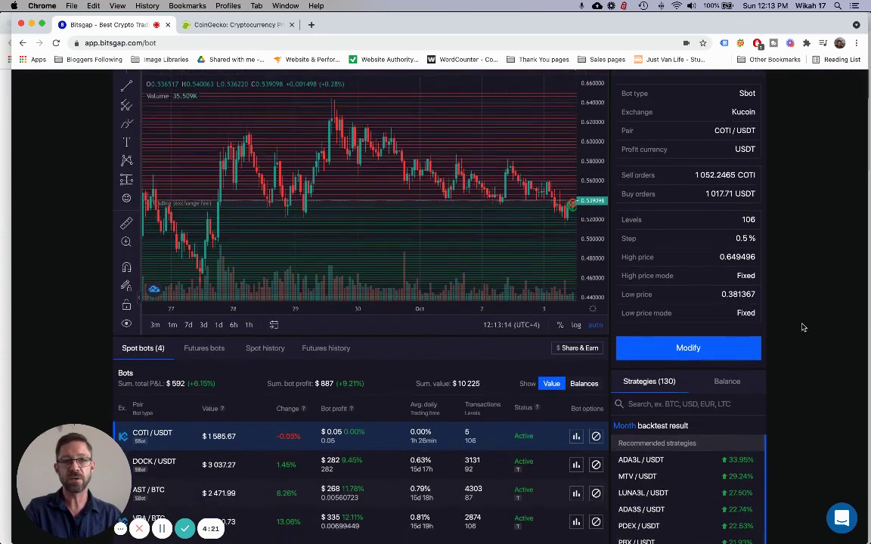
{"action": "scroll", "coordinate": [803, 327], "scroll_direction": "down", "scroll_amount": 1}
{"action": "scroll", "coordinate": [803, 327], "scroll_direction": "down", "scroll_amount": 1}
{"action": "scroll", "coordinate": [802, 328], "scroll_direction": "up", "scroll_amount": 1}
{"action": "scroll", "coordinate": [803, 327], "scroll_direction": "down", "scroll_amount": 2}
{"action": "scroll", "coordinate": [803, 328], "scroll_direction": "down", "scroll_amount": 1}
{"action": "scroll", "coordinate": [803, 327], "scroll_direction": "up", "scroll_amount": 1}
{"action": "scroll", "coordinate": [803, 327], "scroll_direction": "up", "scroll_amount": 3}
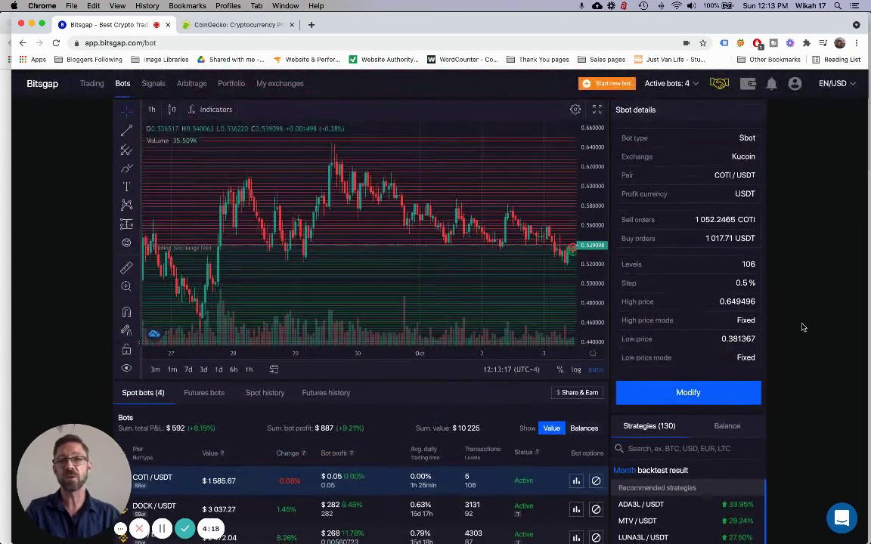
{"action": "scroll", "coordinate": [803, 327], "scroll_direction": "down", "scroll_amount": 1}
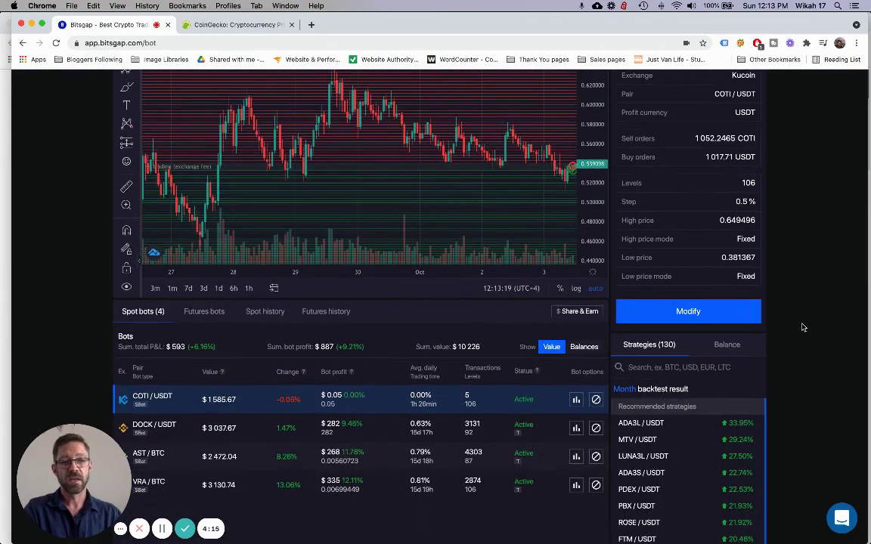
{"action": "scroll", "coordinate": [802, 328], "scroll_direction": "down", "scroll_amount": 2}
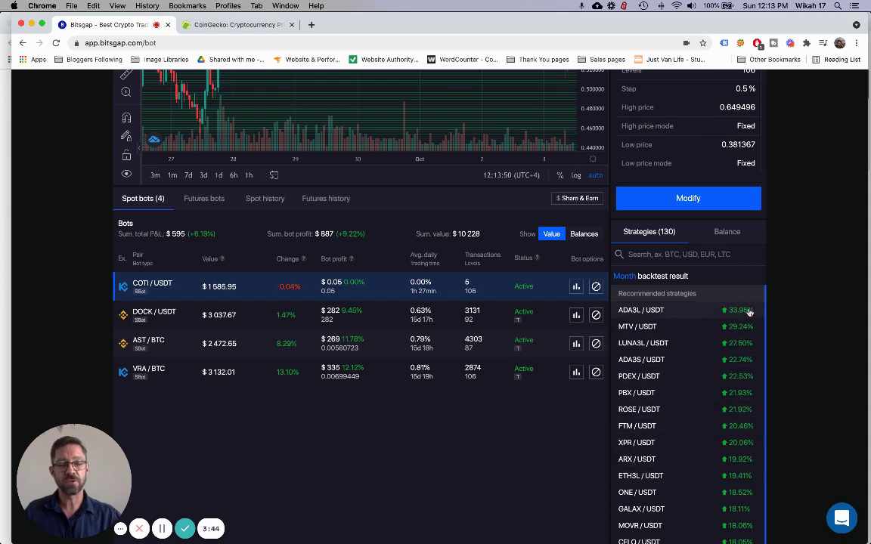
{"action": "left_click", "coordinate": [624, 278]}
{"action": "left_click", "coordinate": [638, 340]}
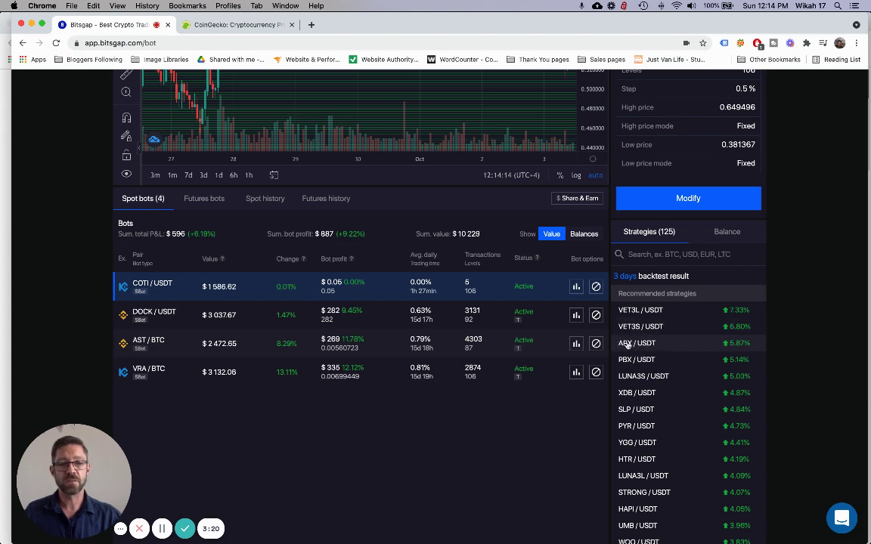
Load the ARX/USDT strategy as a grid bot and fit three months of price history on the chart
{"action": "left_click", "coordinate": [627, 345]}
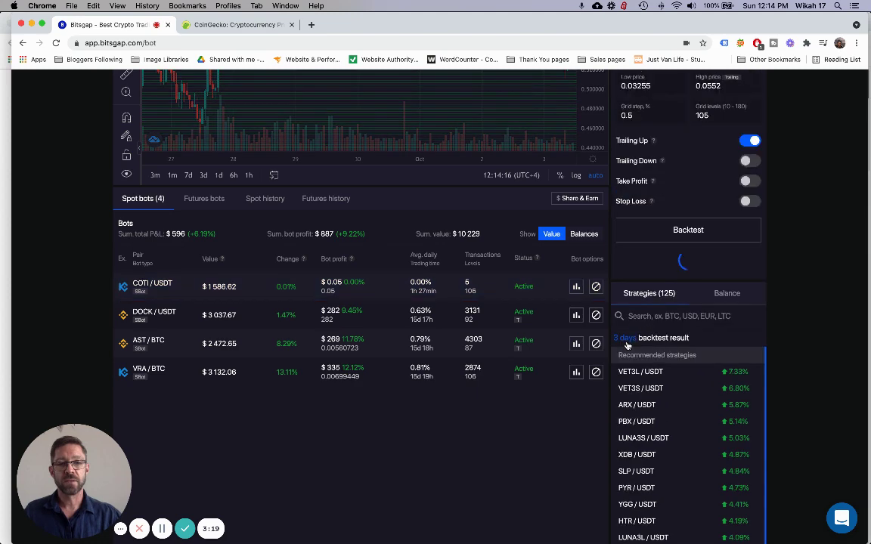
{"action": "scroll", "coordinate": [768, 333], "scroll_direction": "up", "scroll_amount": 4}
{"action": "scroll", "coordinate": [772, 348], "scroll_direction": "up", "scroll_amount": 2}
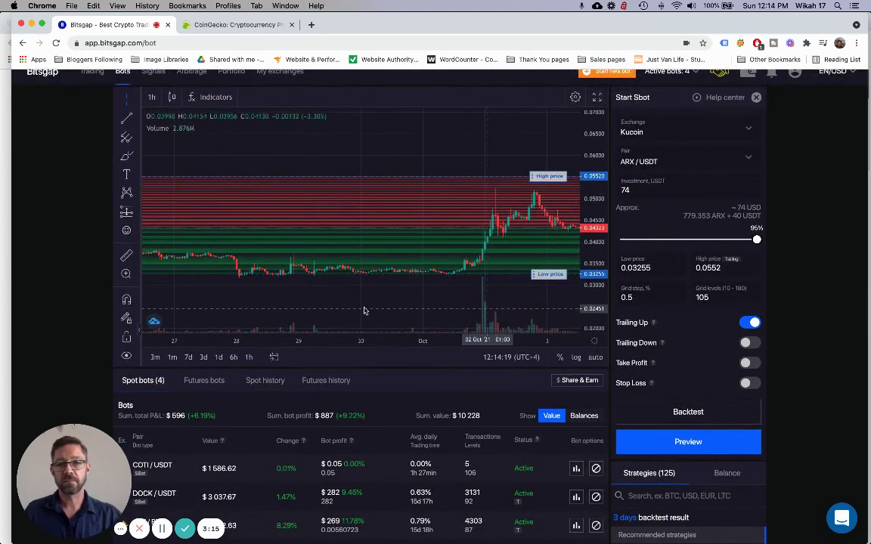
{"action": "left_click", "coordinate": [156, 360]}
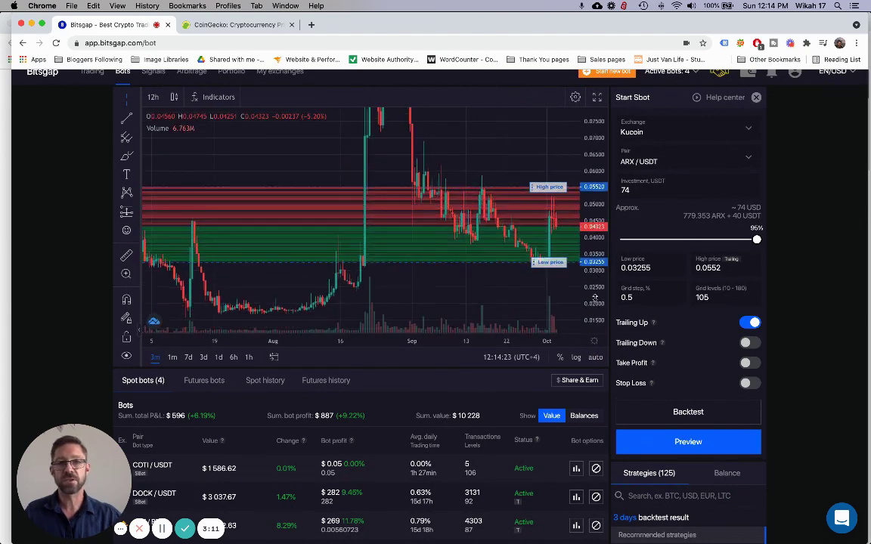
{"action": "left_click_drag", "start_coordinate": [597, 140], "coordinate": [598, 227]}
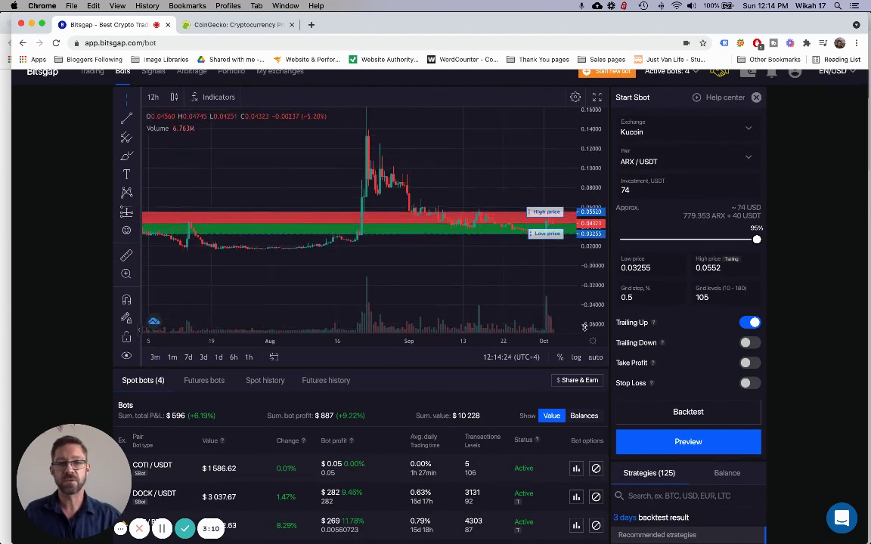
Search 'arx' on CoinGecko and open the ARCS (ARX) coin page
{"action": "left_click", "coordinate": [202, 24]}
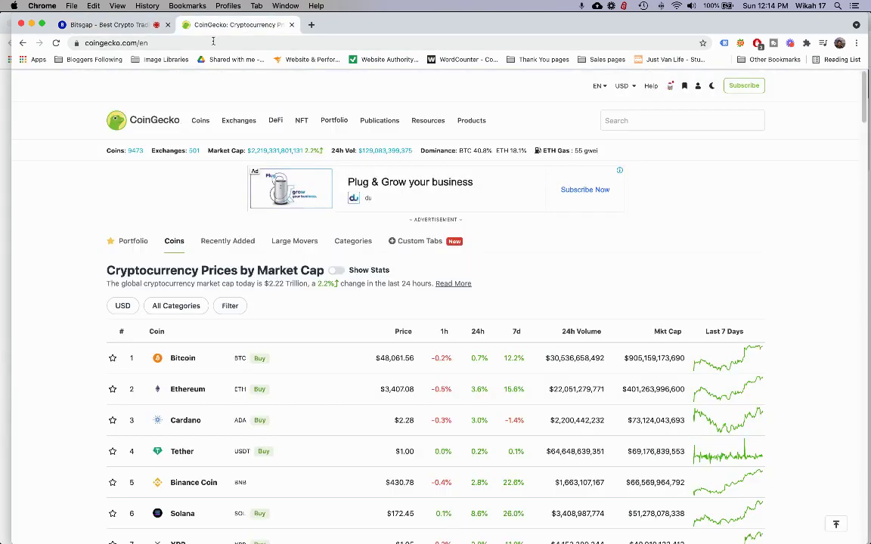
{"action": "left_click", "coordinate": [626, 121]}
{"action": "type", "text": "ar"}
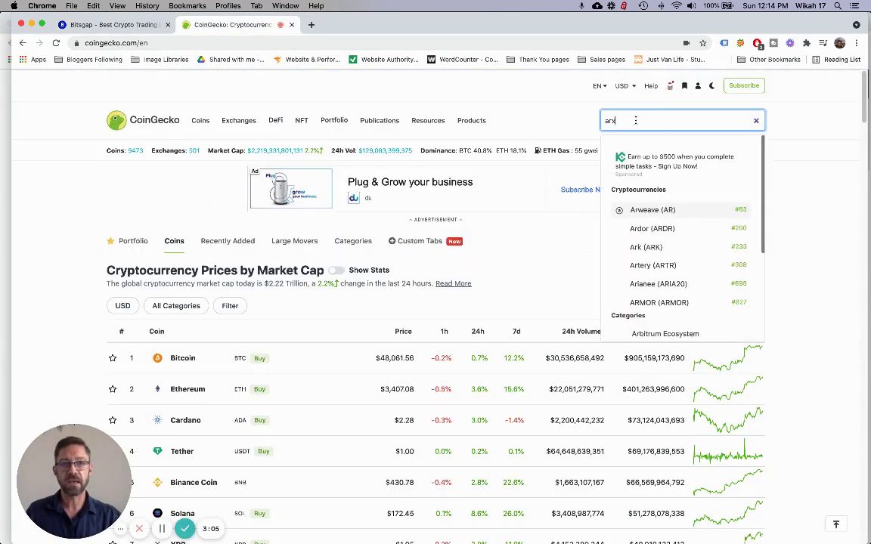
{"action": "type", "text": "x"}
{"action": "left_click", "coordinate": [652, 210]}
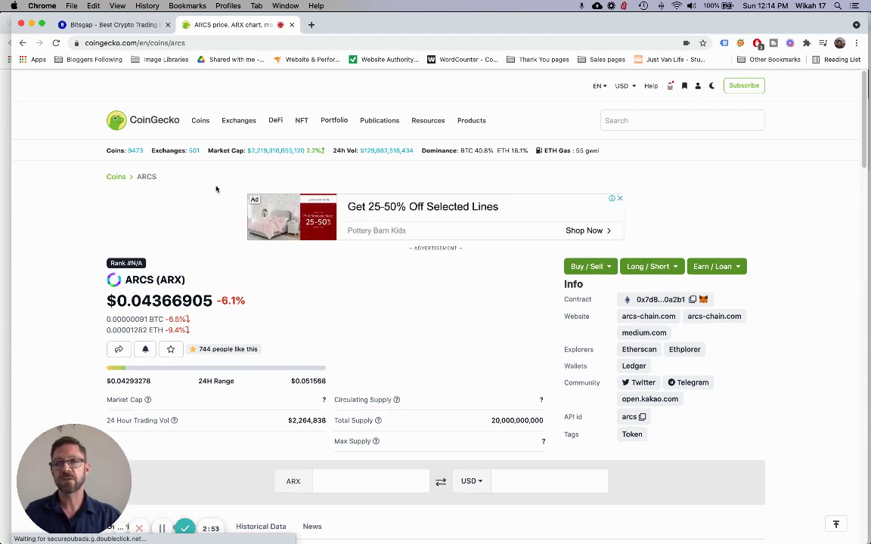
In Bitsgap, load the PBX/USDT strategy: 88 USDT, range 0.009908–0.013465, 60 levels
{"action": "left_click", "coordinate": [106, 25]}
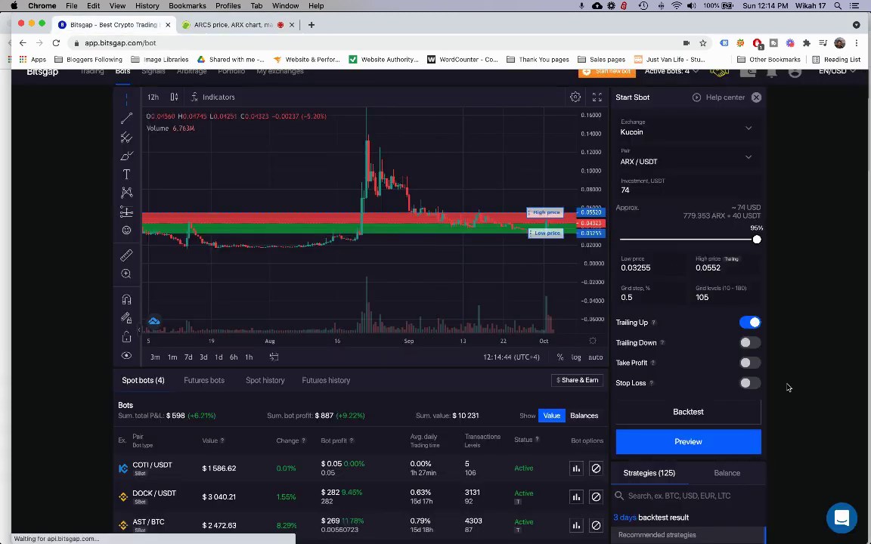
{"action": "scroll", "coordinate": [794, 378], "scroll_direction": "down", "scroll_amount": 3}
{"action": "scroll", "coordinate": [798, 375], "scroll_direction": "down", "scroll_amount": 3}
{"action": "scroll", "coordinate": [779, 363], "scroll_direction": "down", "scroll_amount": 2}
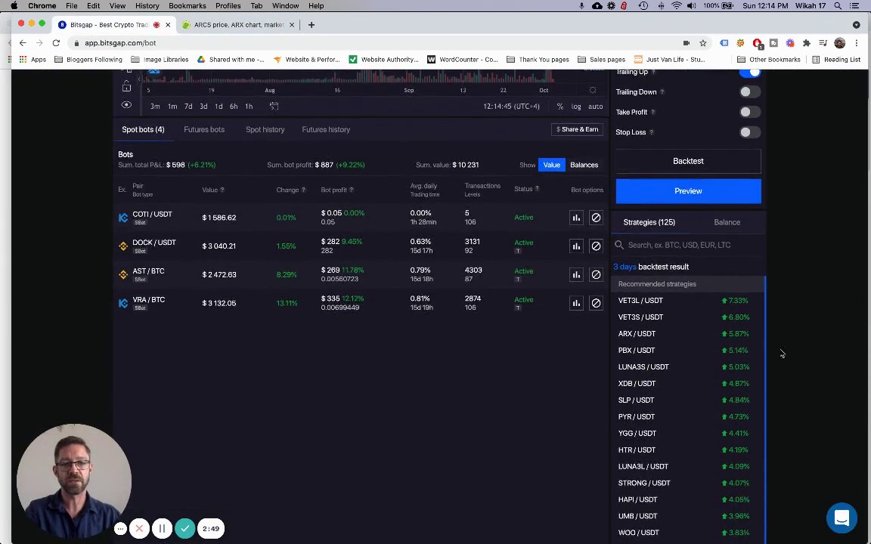
{"action": "left_click", "coordinate": [630, 355]}
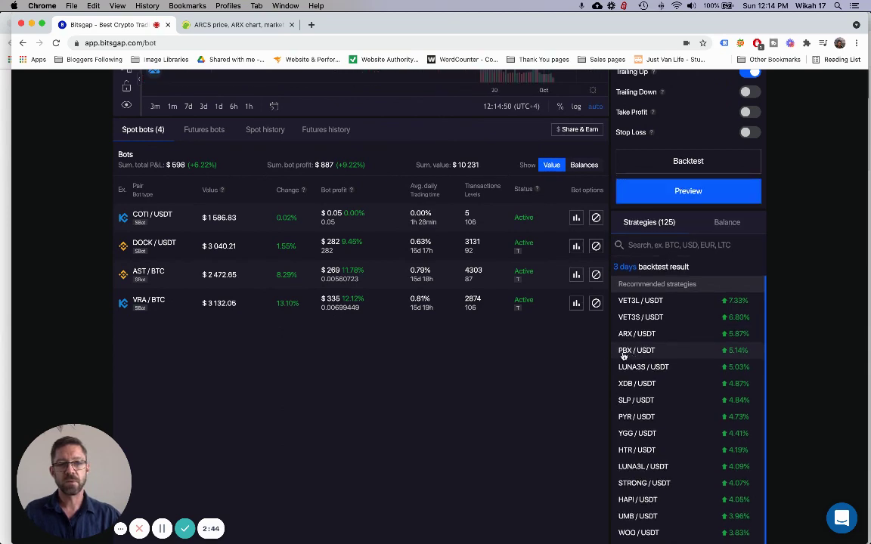
{"action": "scroll", "coordinate": [446, 423], "scroll_direction": "up", "scroll_amount": 5}
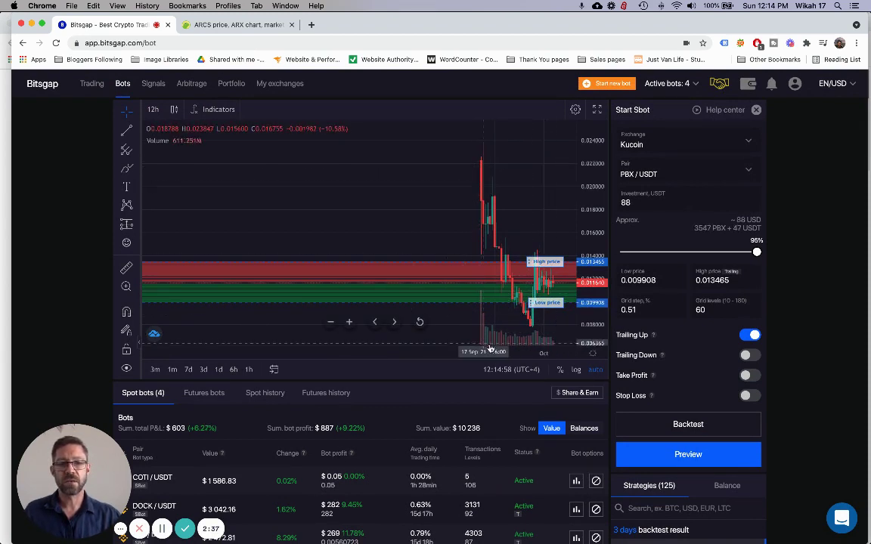
Search 'pBX' on CoinGecko, open the Paribus (PBX) page, then return to Bitsgap
{"action": "left_click", "coordinate": [235, 25]}
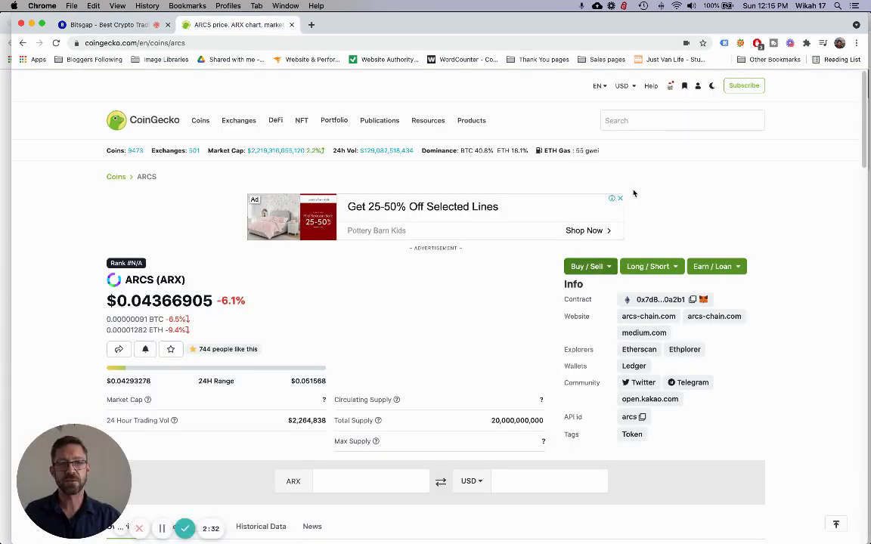
{"action": "left_click", "coordinate": [632, 120]}
{"action": "type", "text": "pBX"}
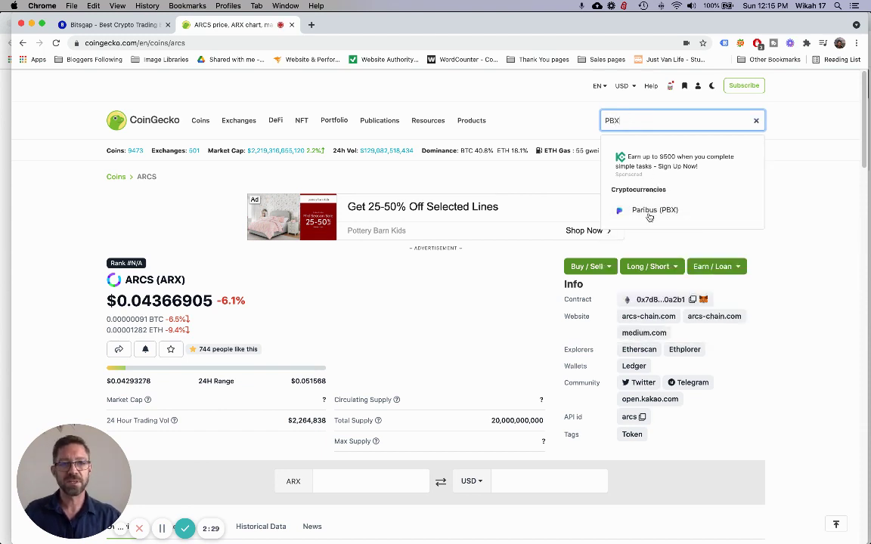
{"action": "left_click", "coordinate": [650, 212]}
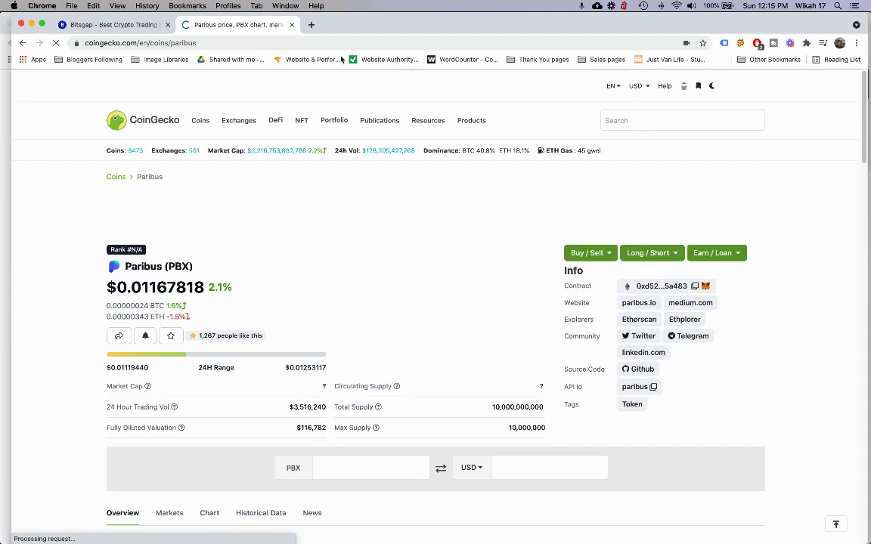
{"action": "key", "text": "ctrl+shift+Tab"}
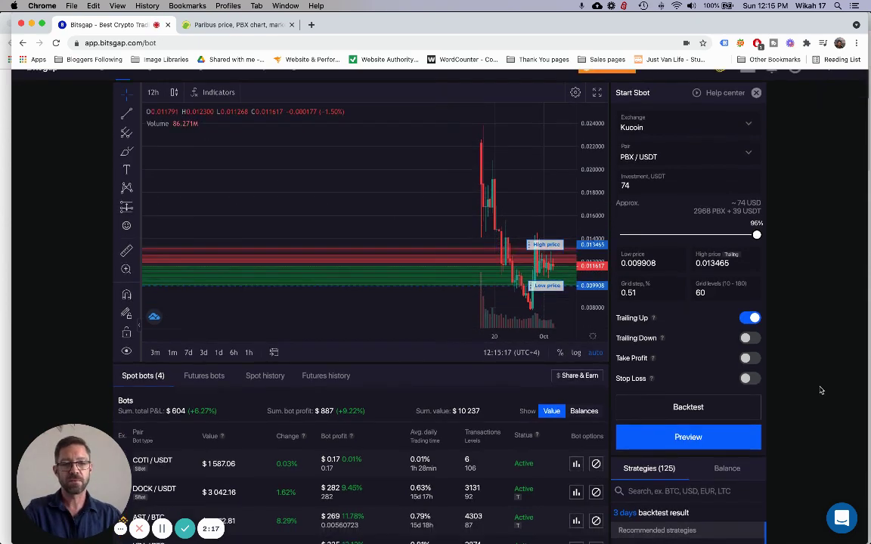
Load the XDB/USDT strategy (74 USDT, range 0.3253–0.4833, 75 levels) and show its 3m chart
{"action": "scroll", "coordinate": [816, 389], "scroll_direction": "down", "scroll_amount": 5}
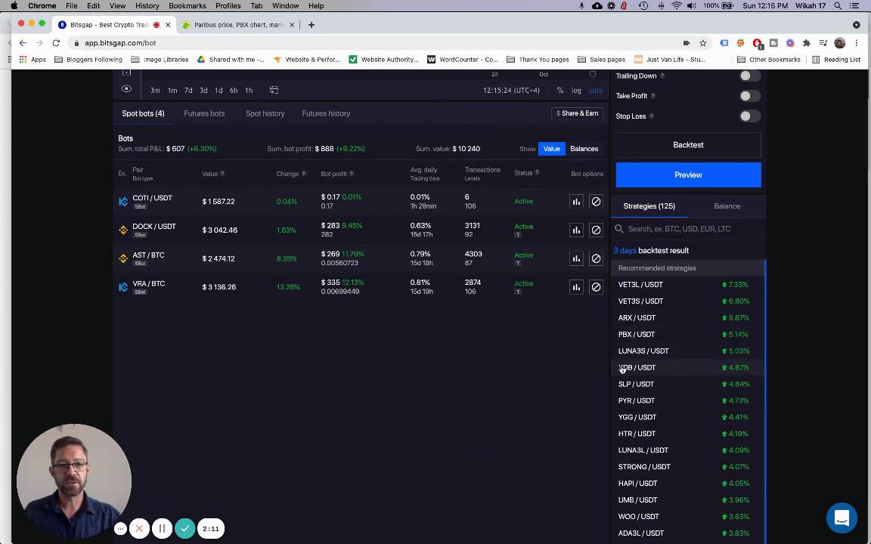
{"action": "left_click", "coordinate": [633, 372]}
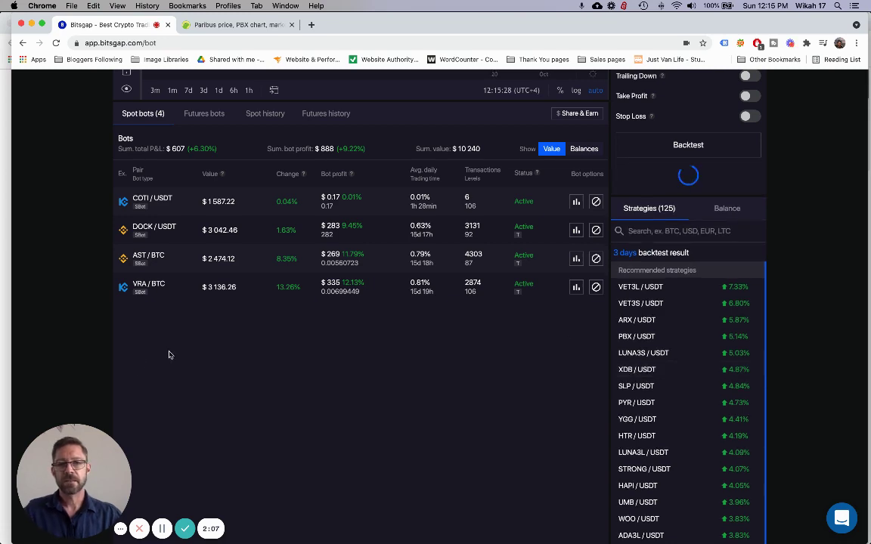
{"action": "scroll", "coordinate": [64, 362], "scroll_direction": "up", "scroll_amount": 5}
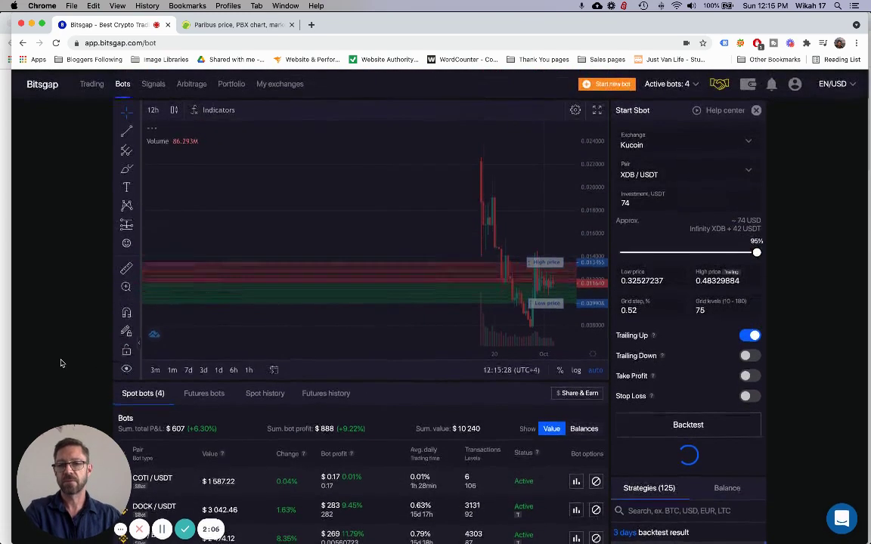
{"action": "scroll", "coordinate": [62, 363], "scroll_direction": "down", "scroll_amount": 2}
{"action": "scroll", "coordinate": [64, 317], "scroll_direction": "up", "scroll_amount": 3}
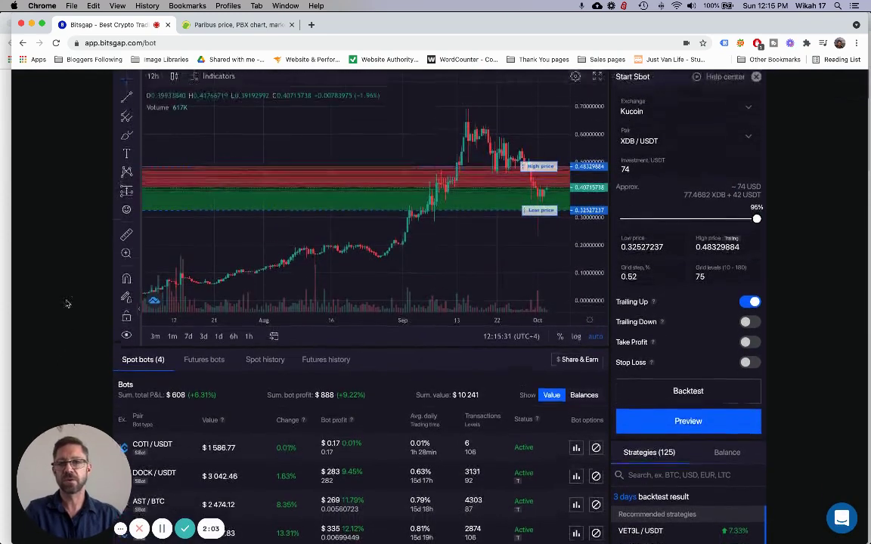
{"action": "left_click", "coordinate": [155, 369]}
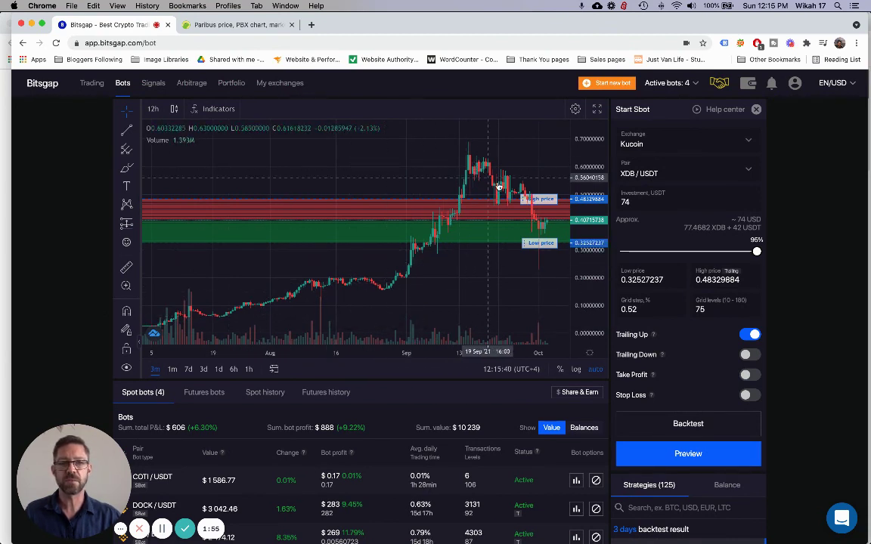
Search 'DB' on CoinGecko, open the DigitalBits (XDB) page, and scroll to its price chart
{"action": "left_click", "coordinate": [240, 25]}
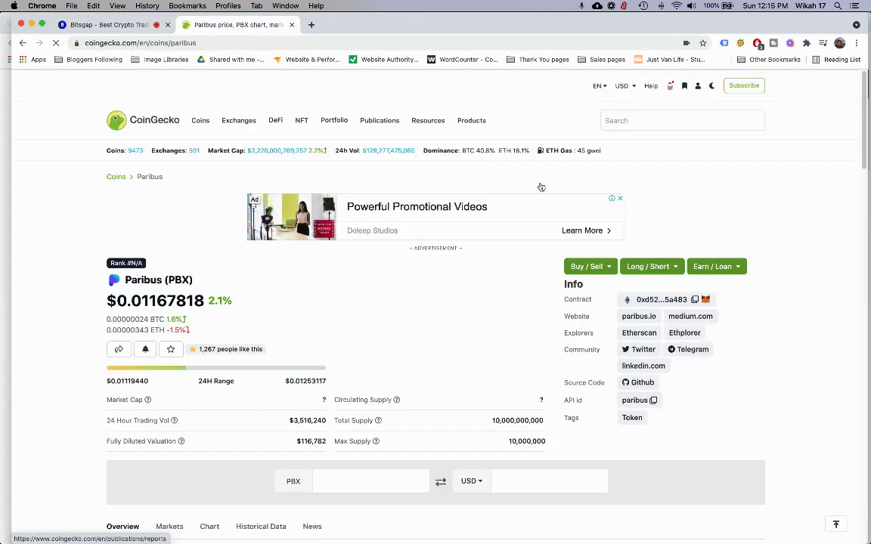
{"action": "left_click", "coordinate": [652, 122]}
{"action": "type", "text": "DB"}
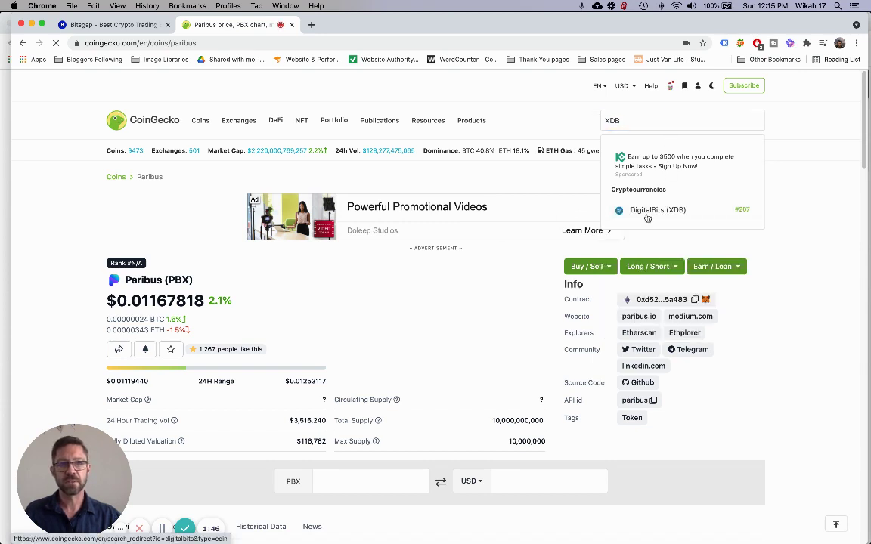
{"action": "left_click", "coordinate": [649, 210]}
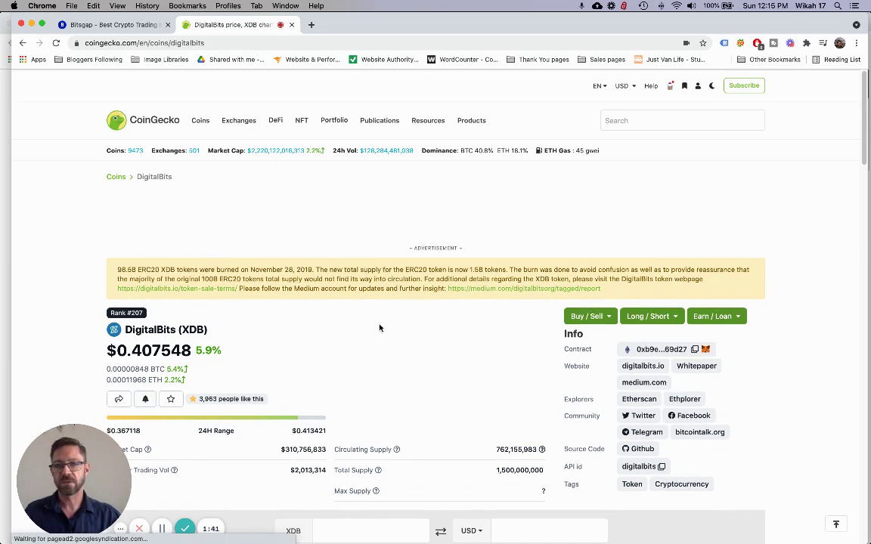
{"action": "scroll", "coordinate": [392, 336], "scroll_direction": "down", "scroll_amount": 3}
{"action": "scroll", "coordinate": [392, 336], "scroll_direction": "down", "scroll_amount": 5}
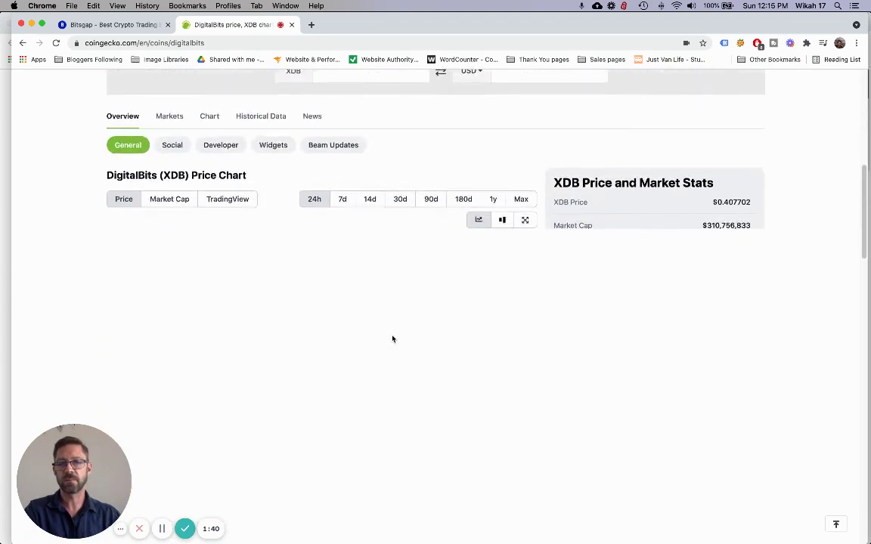
{"action": "scroll", "coordinate": [393, 339], "scroll_direction": "down", "scroll_amount": 3}
{"action": "scroll", "coordinate": [392, 338], "scroll_direction": "down", "scroll_amount": 2}
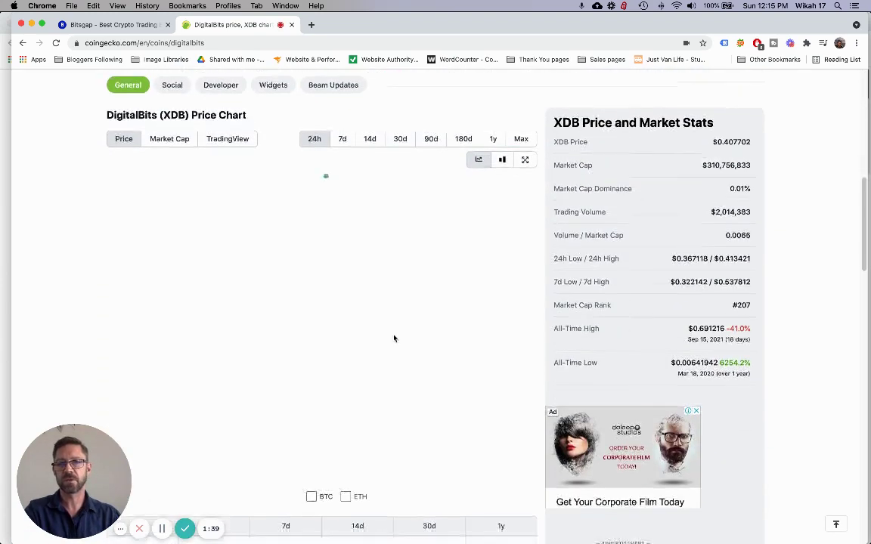
Drag the XDB/USDT grid's low price down to 0.29217781, giving a 0.67% step
{"action": "left_click", "coordinate": [87, 25]}
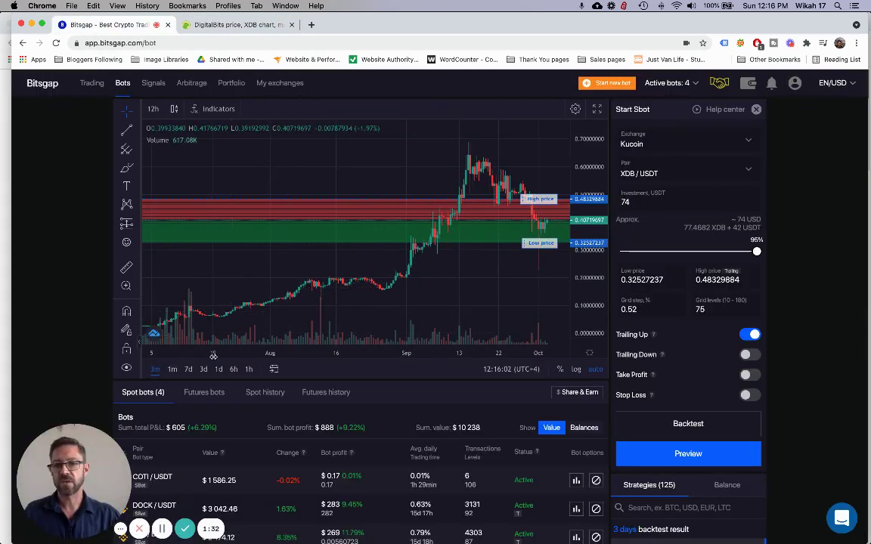
{"action": "mouse_move", "coordinate": [205, 352]}
{"action": "left_mouse_down"}
{"action": "mouse_move", "coordinate": [586, 176]}
{"action": "mouse_move", "coordinate": [227, 353]}
{"action": "mouse_move", "coordinate": [220, 298]}
{"action": "left_mouse_up"}
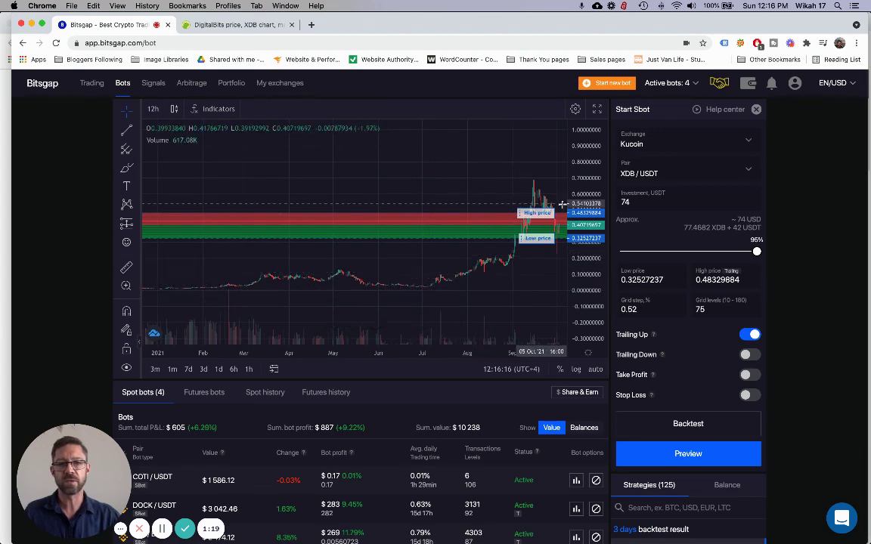
{"action": "left_click_drag", "start_coordinate": [378, 352], "coordinate": [235, 352]}
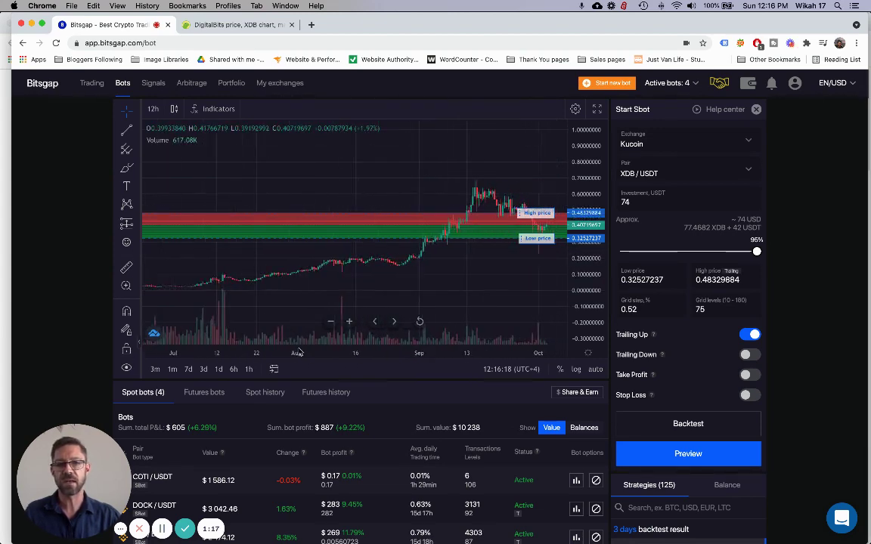
{"action": "mouse_move", "coordinate": [501, 259]}
{"action": "left_mouse_down"}
{"action": "mouse_move", "coordinate": [392, 248]}
{"action": "mouse_move", "coordinate": [431, 248]}
{"action": "left_mouse_up"}
{"action": "mouse_move", "coordinate": [591, 226]}
{"action": "left_mouse_down"}
{"action": "mouse_move", "coordinate": [591, 178]}
{"action": "mouse_move", "coordinate": [607, 180]}
{"action": "left_mouse_up"}
{"action": "scroll", "coordinate": [554, 217], "scroll_direction": "up", "scroll_amount": 2}
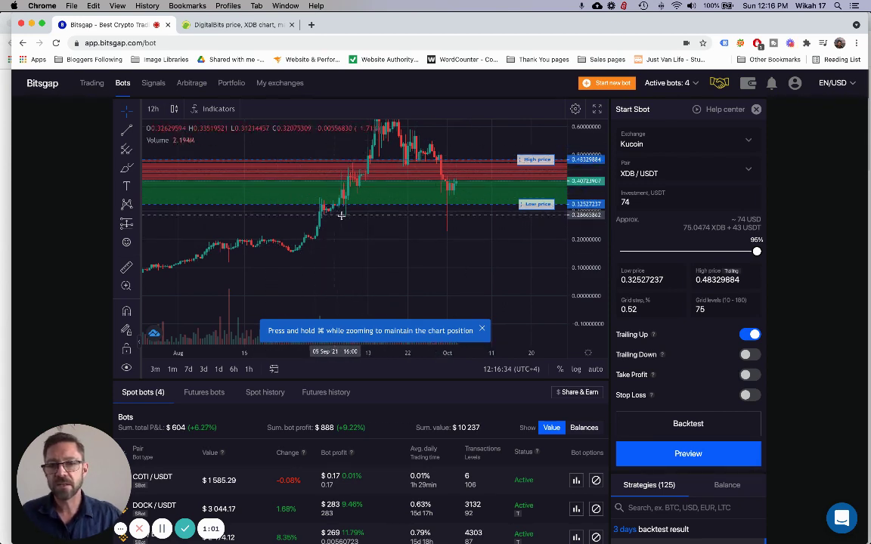
{"action": "left_click_drag", "start_coordinate": [535, 204], "coordinate": [518, 217]}
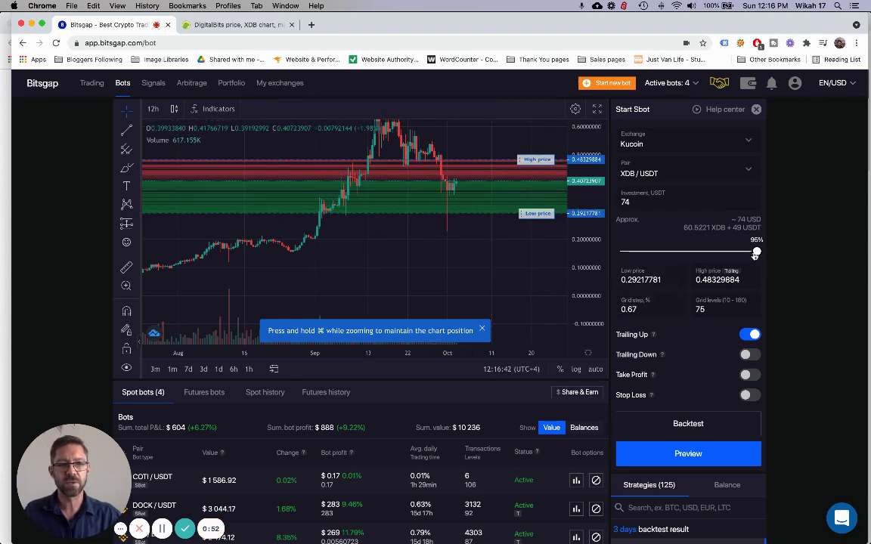
Check the investment field and keep KuCoin as the XDB/USDT bot's exchange
{"action": "left_click", "coordinate": [661, 208]}
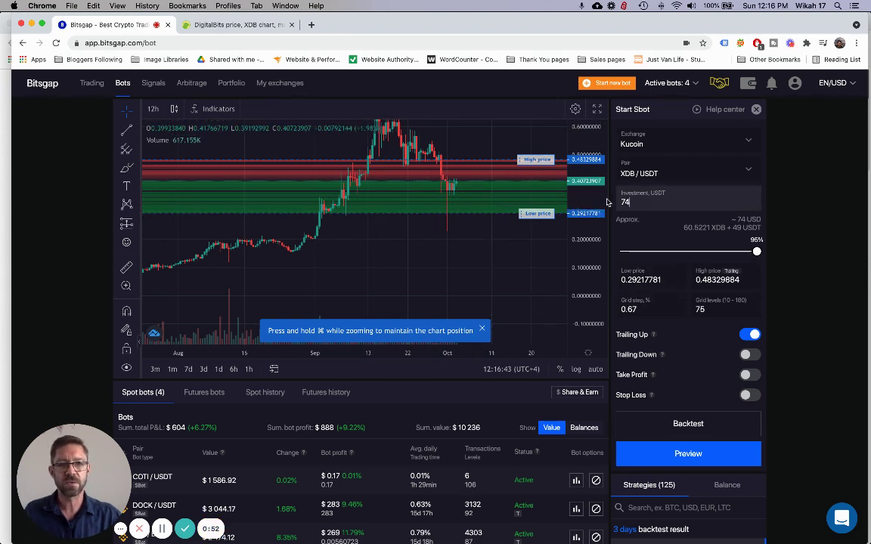
{"action": "left_click", "coordinate": [665, 144]}
{"action": "left_click", "coordinate": [749, 241]}
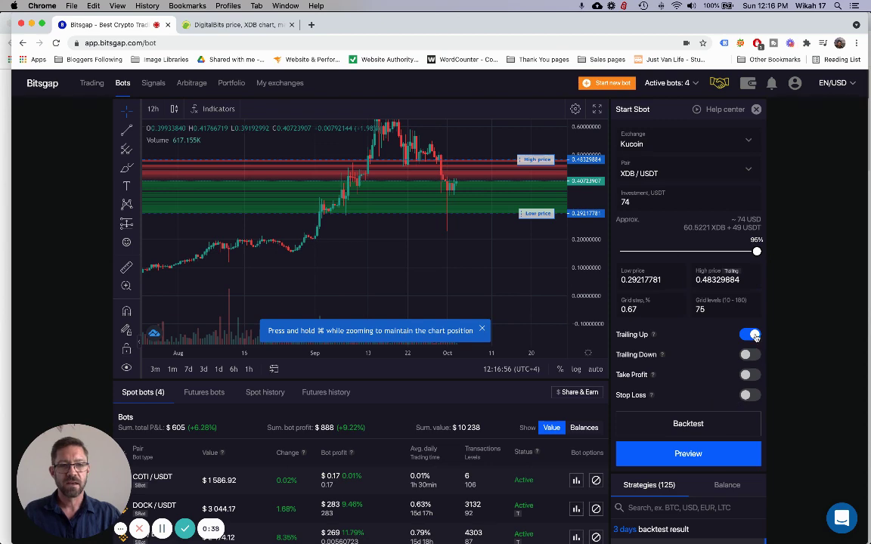
Run the XDB/USDT backtest (5.63% over 3 days, 13.13% over 7) and close the results
{"action": "left_click", "coordinate": [688, 425]}
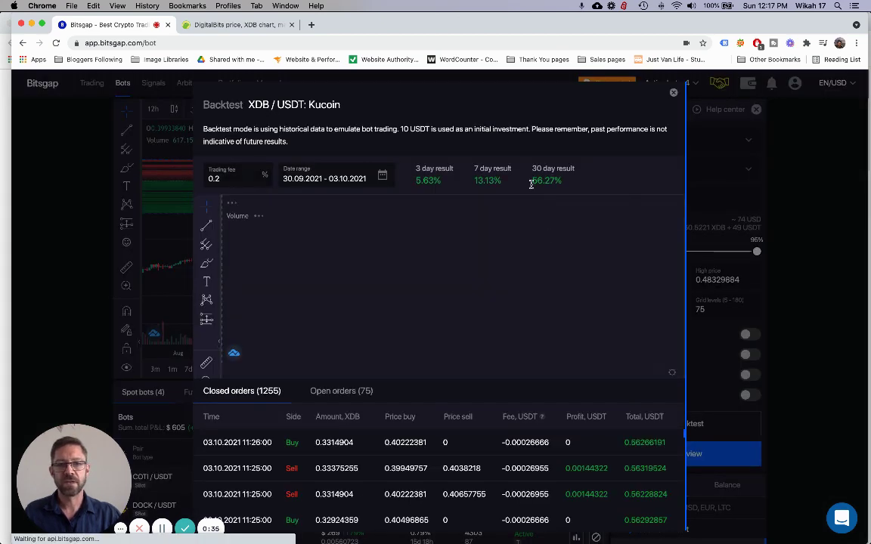
{"action": "left_click", "coordinate": [673, 93]}
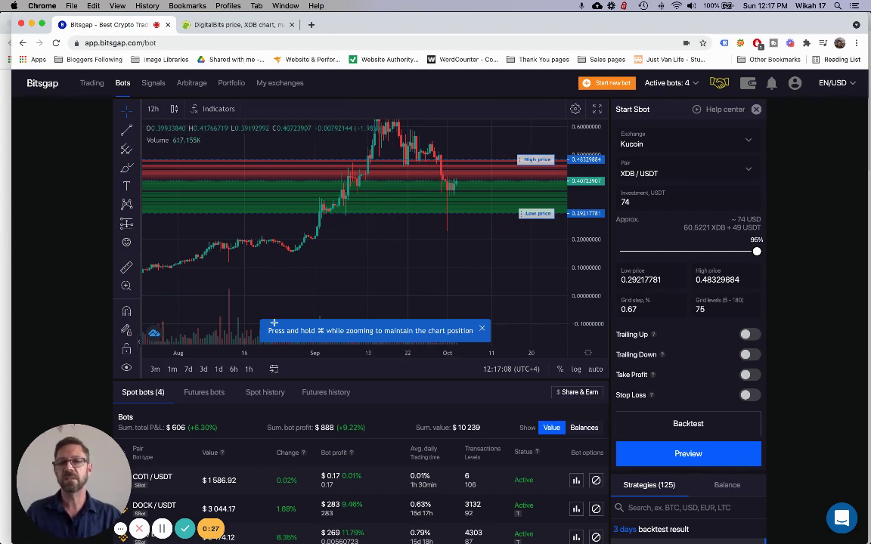
{"action": "scroll", "coordinate": [802, 309], "scroll_direction": "down", "scroll_amount": 5}
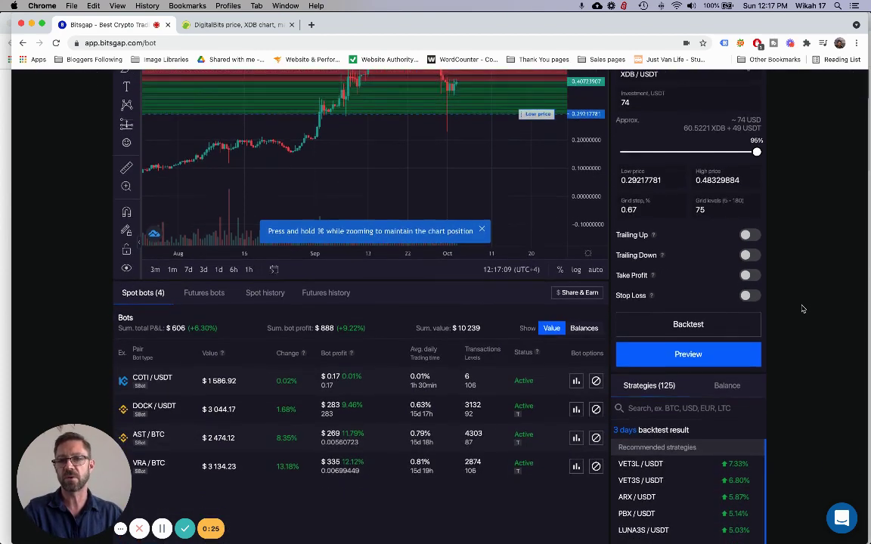